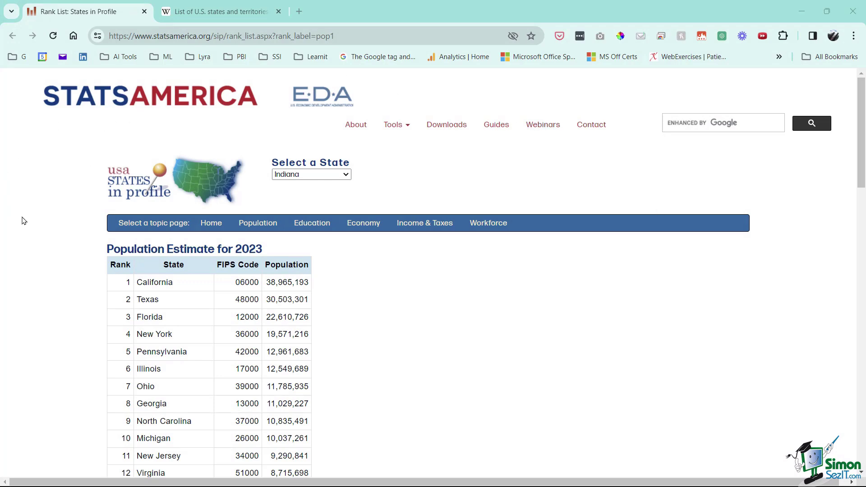
# Step: Scroll down the StatsAmerica 2023 population ranking table and back up to the top
pyautogui.scroll(-3, 44, 251)
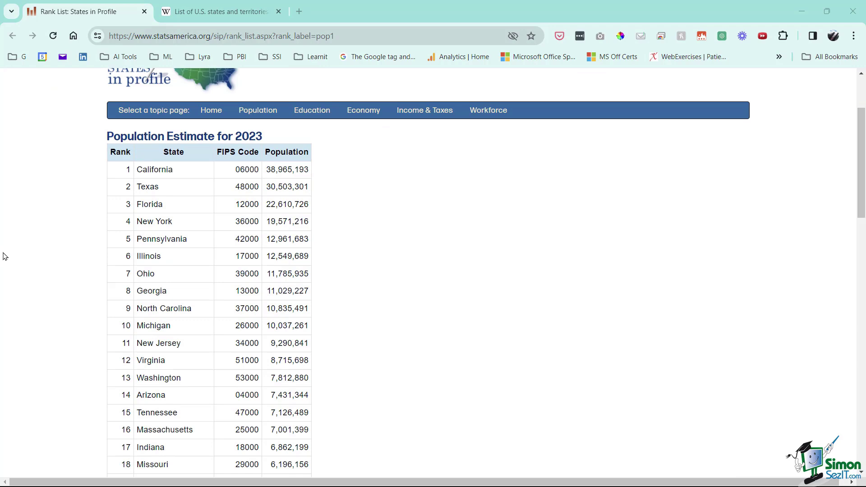
pyautogui.scroll(-7, 4, 256)
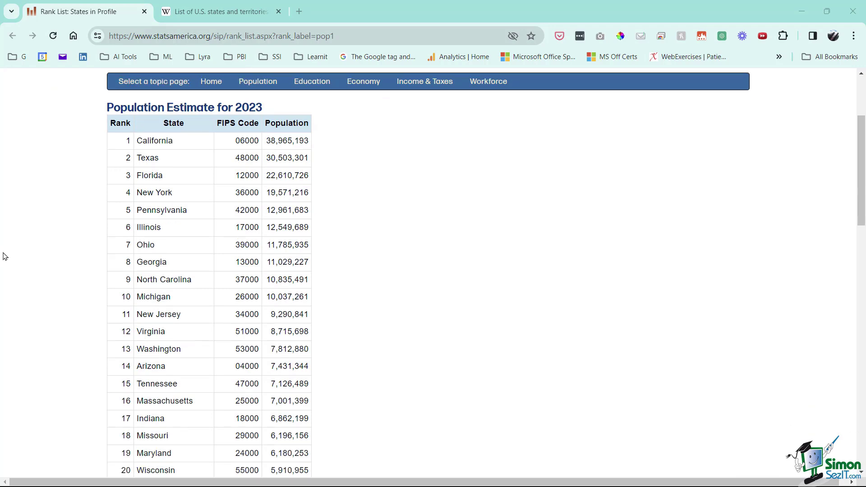
pyautogui.scroll(9, 4, 256)
pyautogui.scroll(2, 5, 257)
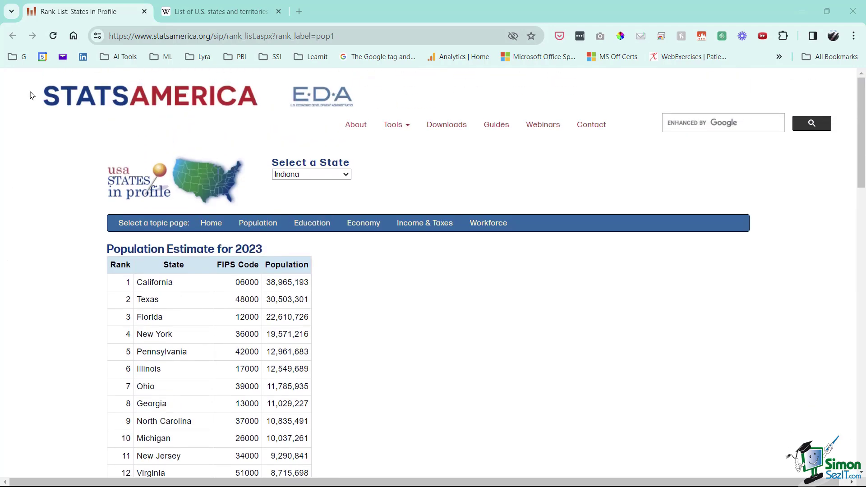
# Step: Browse the Wikipedia state rankings and region summary tables, then return to the StatsAmerica tab
pyautogui.click(196, 12)
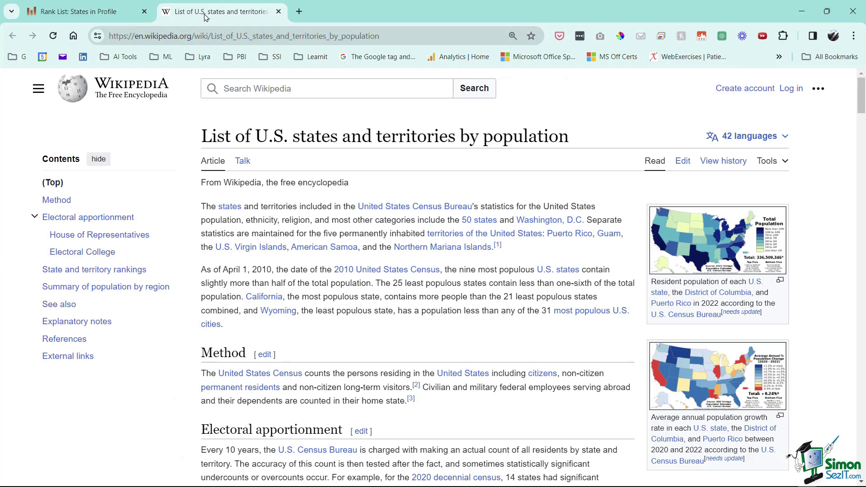
pyautogui.scroll(-12, 344, 264)
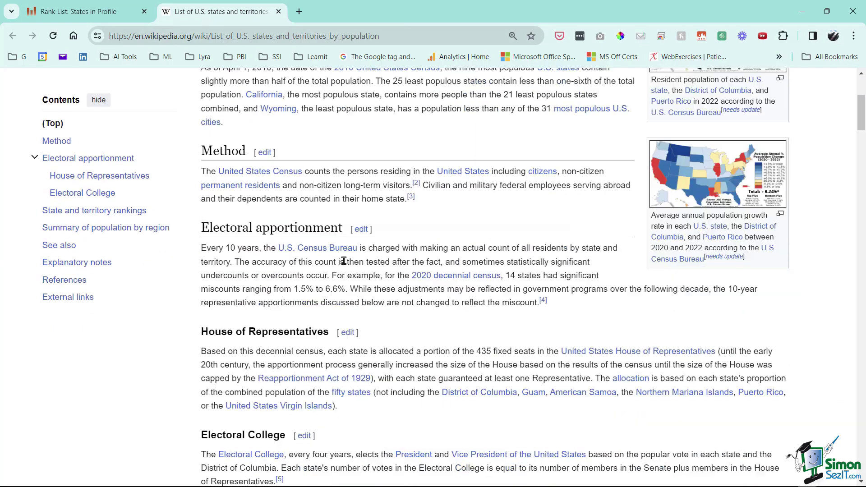
pyautogui.scroll(-15, 345, 265)
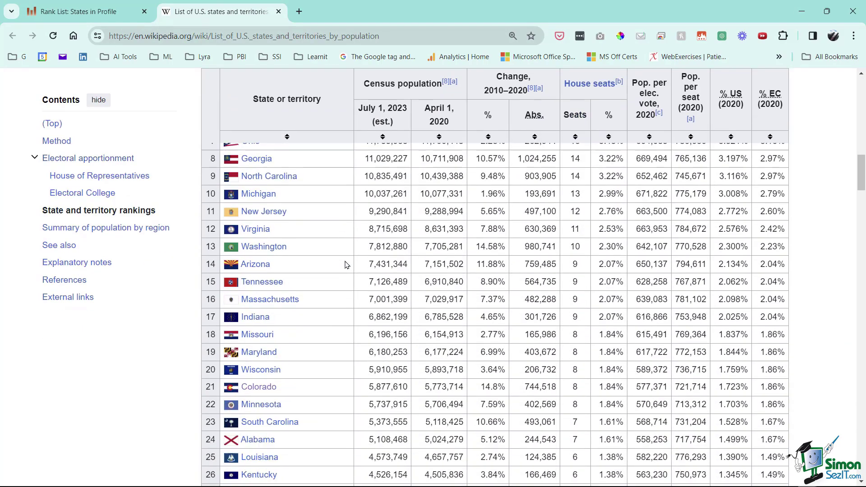
pyautogui.scroll(-20, 349, 271)
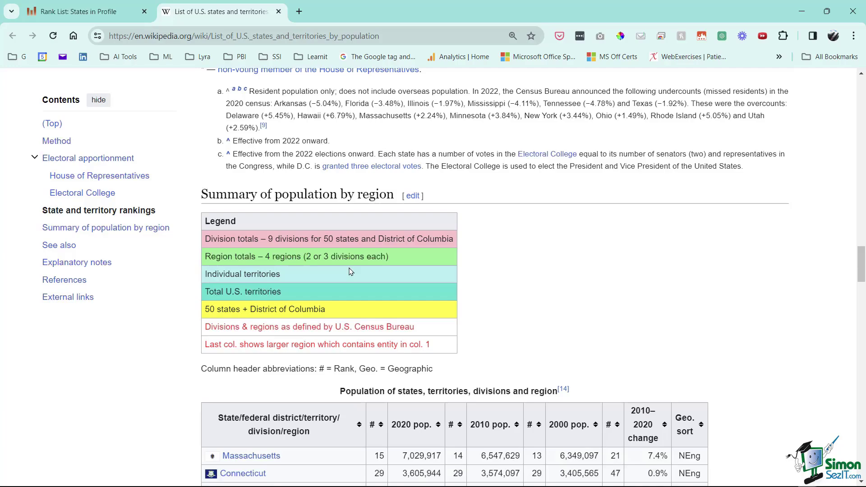
pyautogui.scroll(-4, 349, 271)
pyautogui.scroll(18, 350, 270)
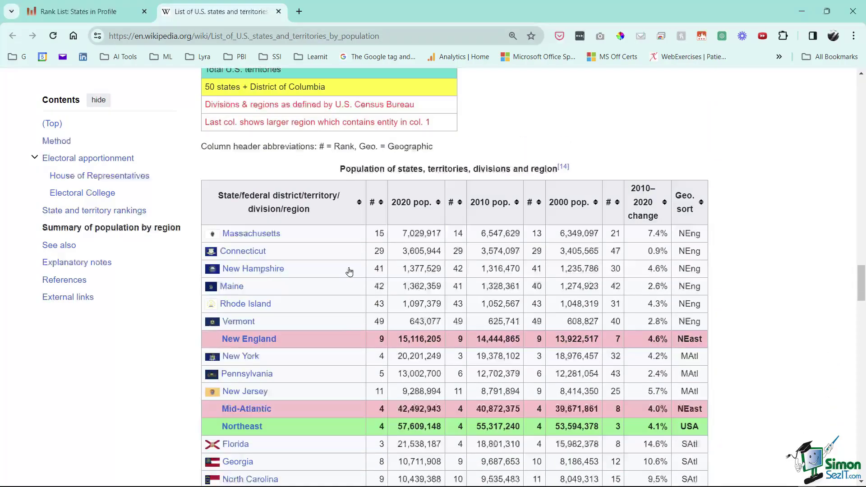
pyautogui.click(108, 13)
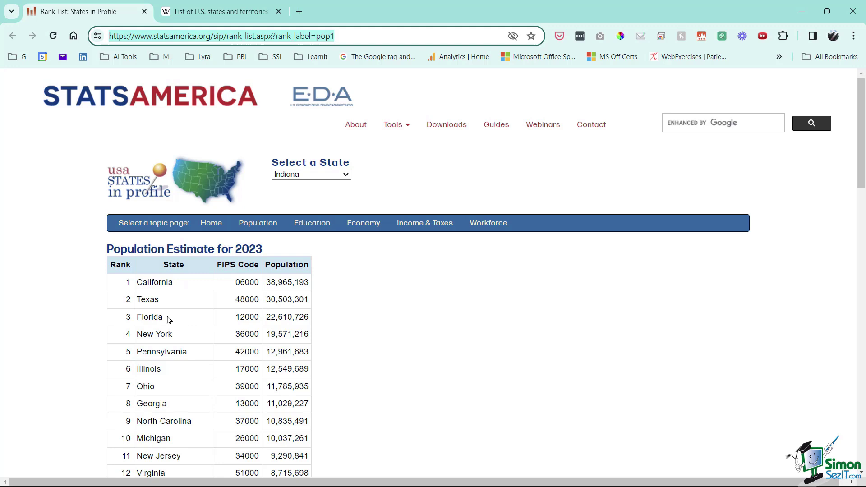
# Step: Copy the StatsAmerica rank list URL from the address bar and switch to Power BI Desktop
pyautogui.rightClick(161, 36)
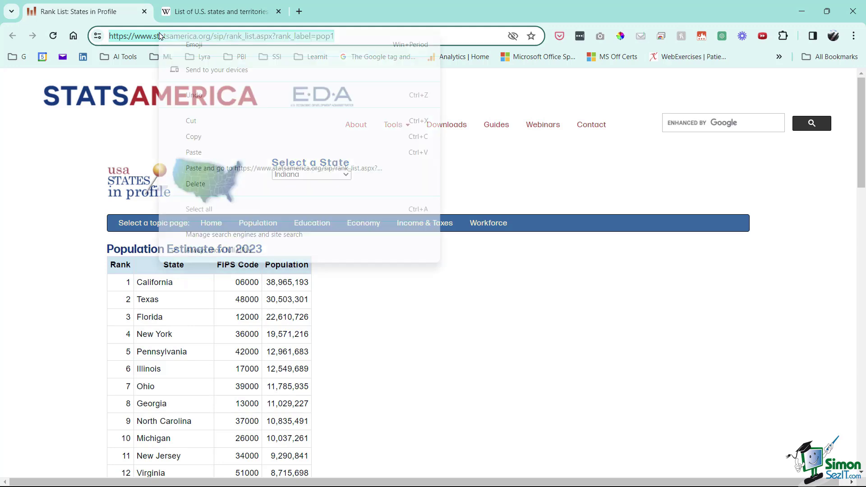
pyautogui.click(216, 136)
pyautogui.hotkey('alt', 'Tab')
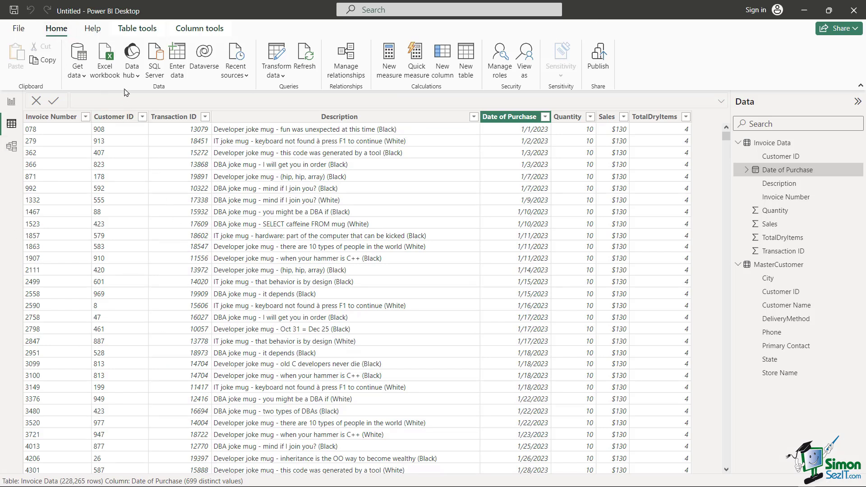
# Step: Connect to the pasted StatsAmerica URL as a Web data source
pyautogui.click(78, 76)
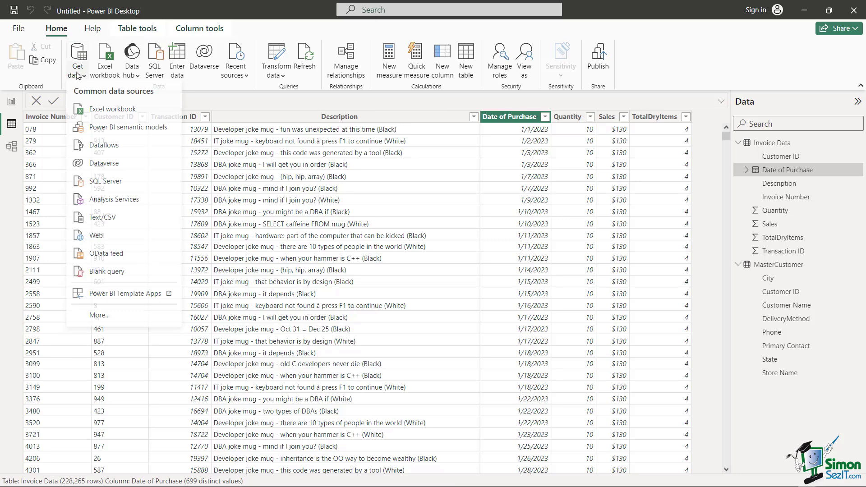
pyautogui.click(89, 239)
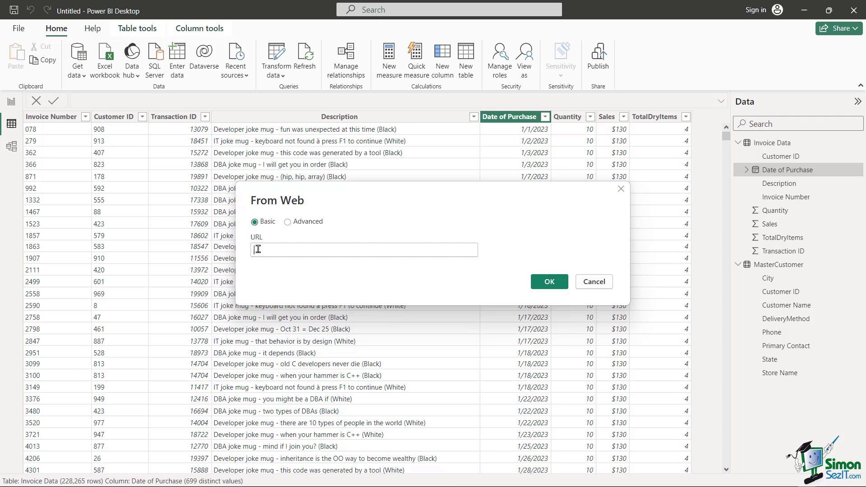
pyautogui.click(258, 249)
pyautogui.write('https://www.statsamerica.org/sip/rank_list.aspx?rank_label=pop1')
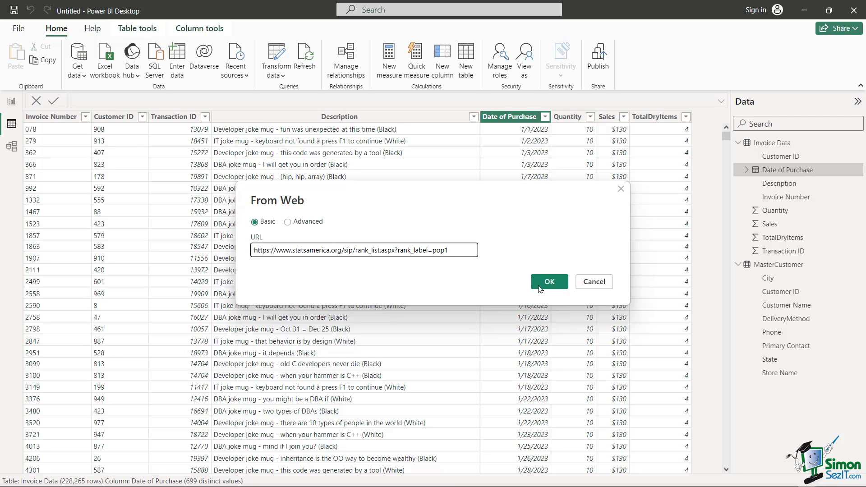
pyautogui.click(549, 283)
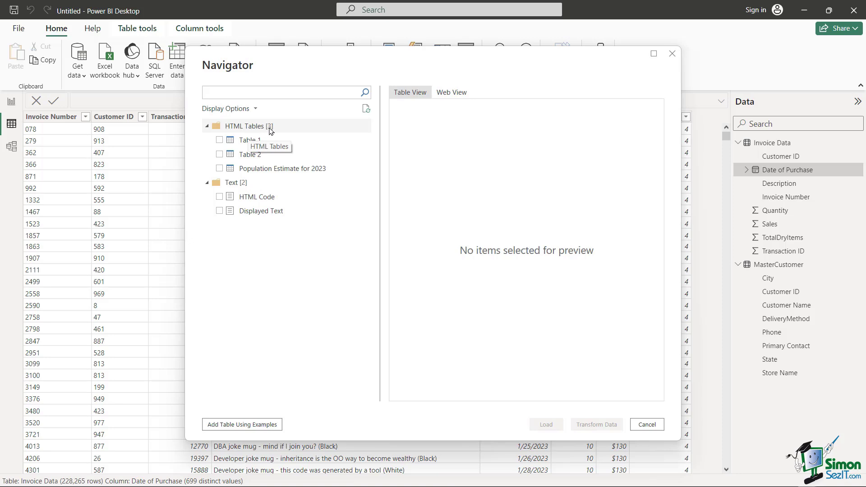
# Step: Preview Table 1 and Table 2, then select the Population Estimate for 2023 table
pyautogui.click(219, 140)
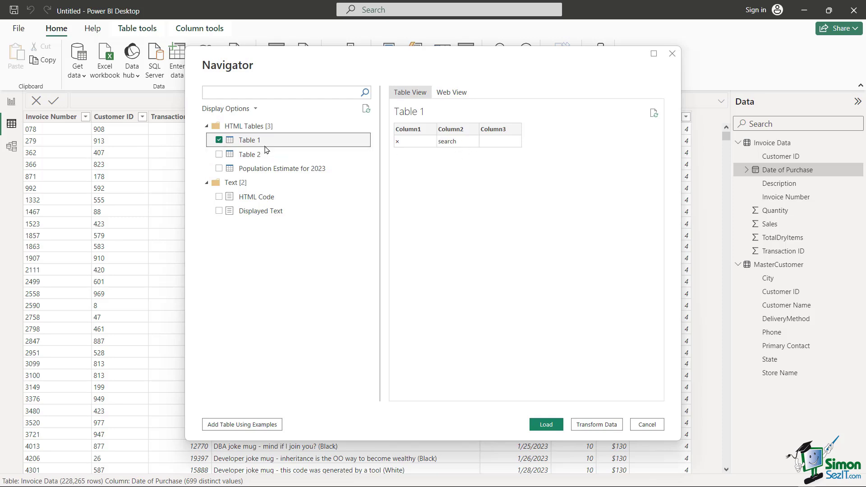
pyautogui.click(219, 140)
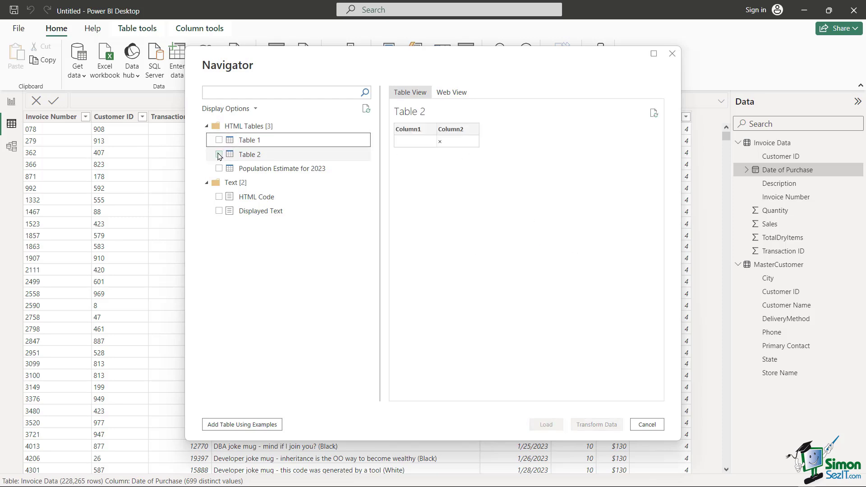
pyautogui.click(219, 154)
pyautogui.click(218, 154)
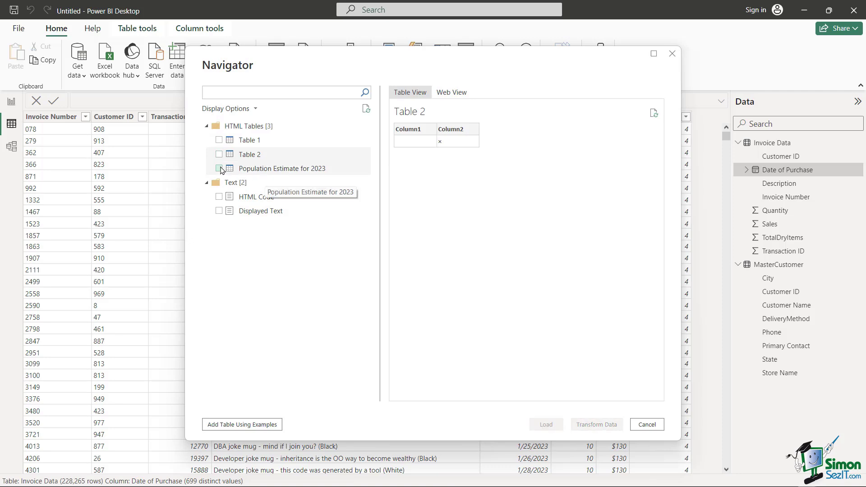
pyautogui.click(219, 168)
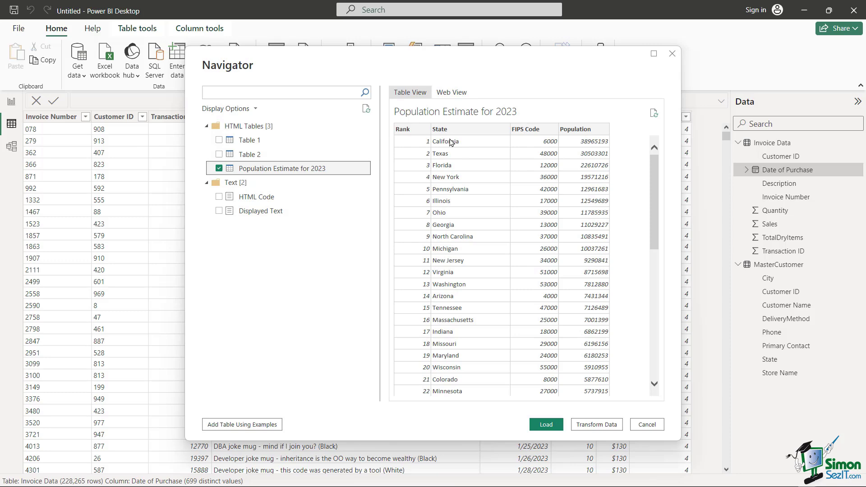
# Step: Inspect the Population Estimate for 2023 preview and the source page in Web View
pyautogui.moveTo(654, 164); pyautogui.dragTo(658, 276)
pyautogui.scroll(10, 657, 275)
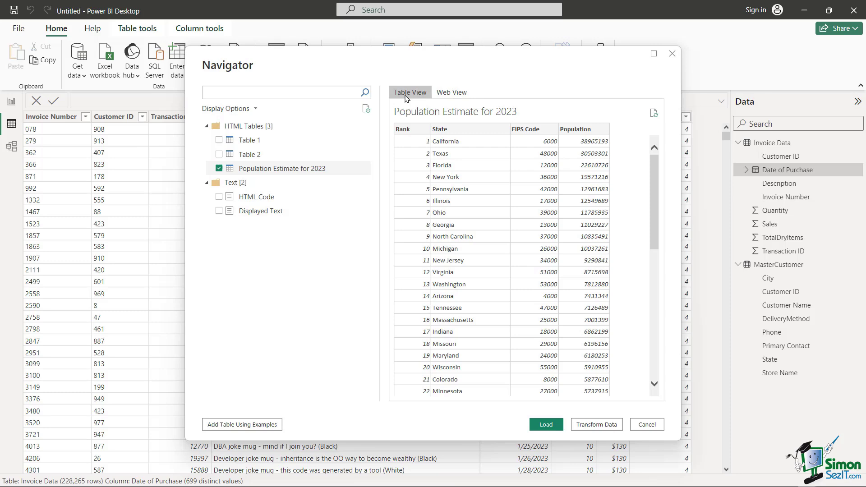
pyautogui.moveTo(654, 180)
pyautogui.mouseDown()
pyautogui.moveTo(655, 316)
pyautogui.moveTo(655, 172)
pyautogui.mouseUp()
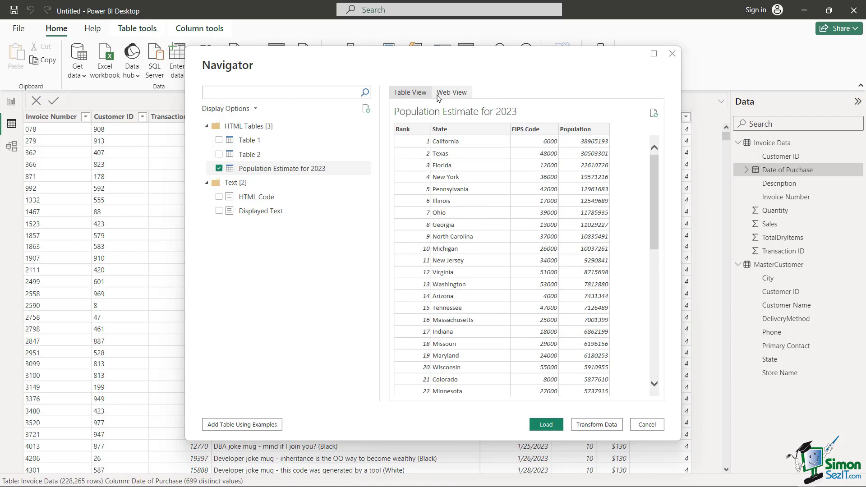
pyautogui.click(448, 94)
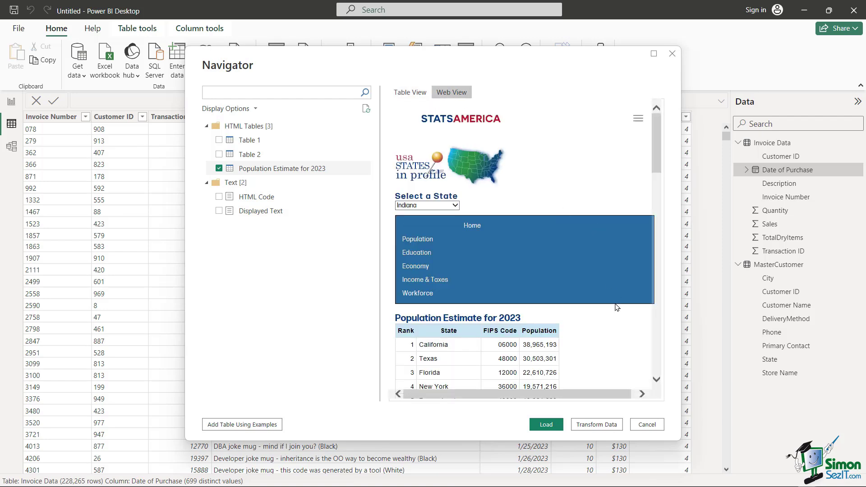
pyautogui.moveTo(659, 163); pyautogui.dragTo(516, 74)
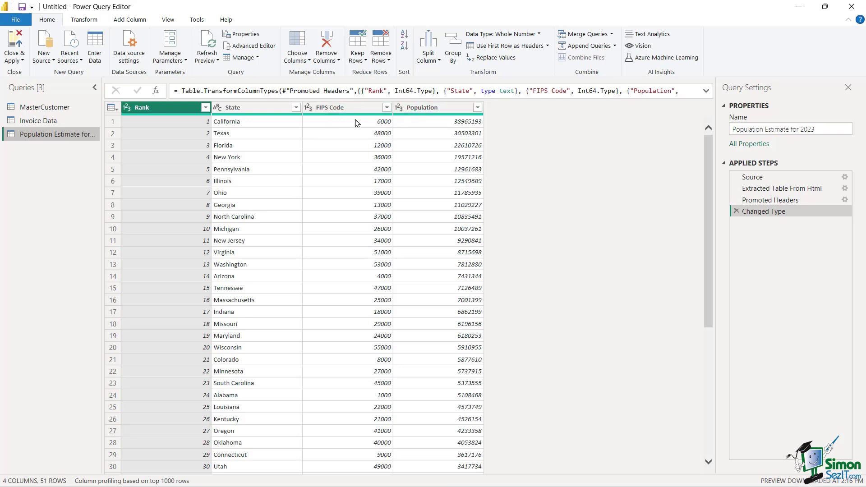
# Step: Remove the FIPS Code column from the Population Estimate for 2023 query
pyautogui.rightClick(329, 109)
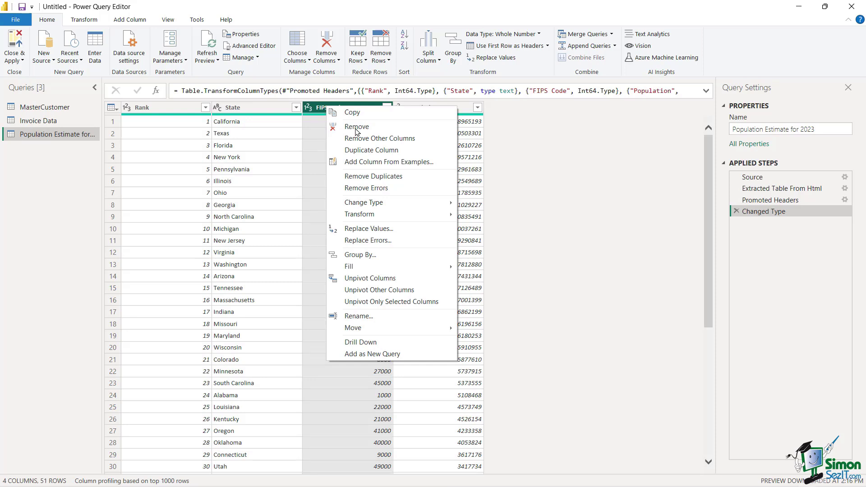
pyautogui.click(357, 129)
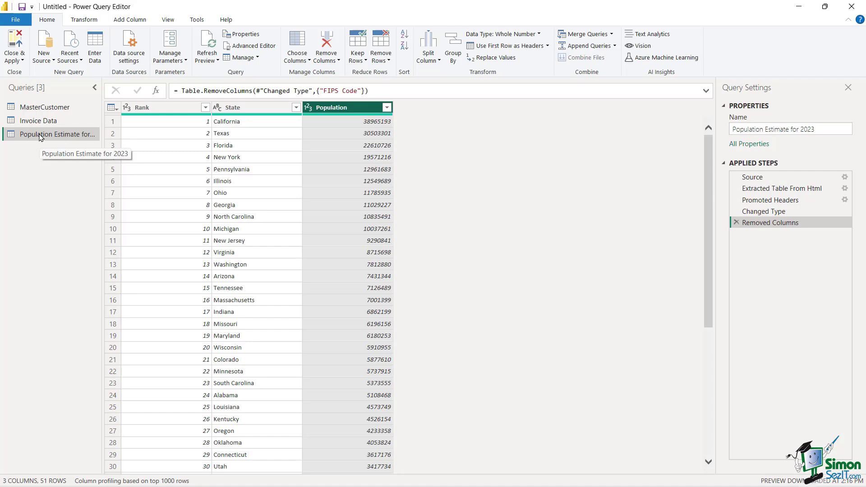
# Step: Back in Chrome, look over the states population table caption on the Wikipedia article
pyautogui.hotkey('alt', 'Tab')
pyautogui.hotkey('alt', 'Tab')
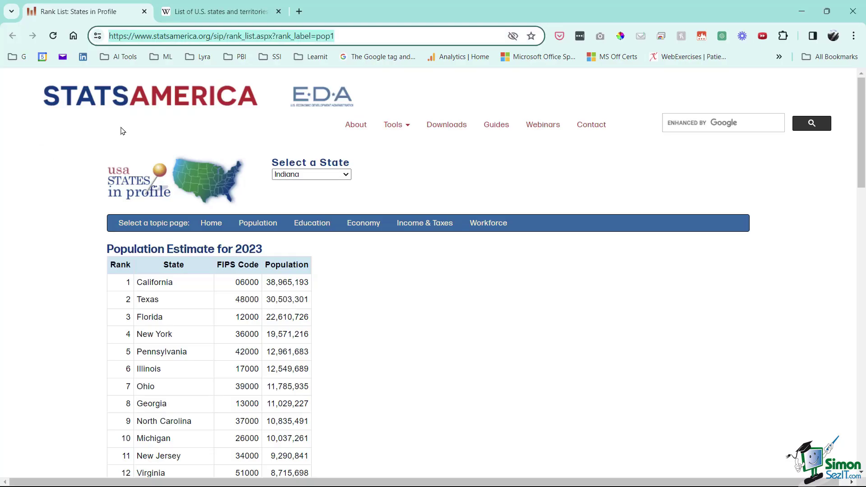
pyautogui.click(216, 11)
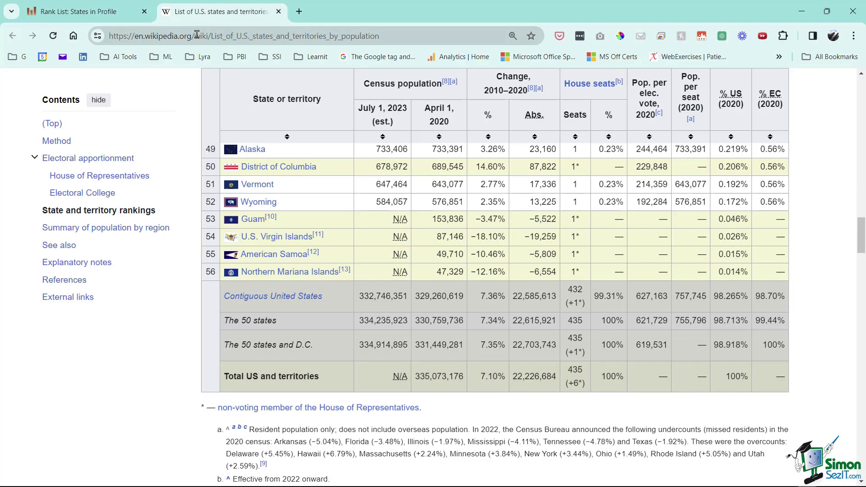
pyautogui.moveTo(858, 237); pyautogui.dragTo(861, 289)
pyautogui.moveTo(389, 139); pyautogui.dragTo(475, 162)
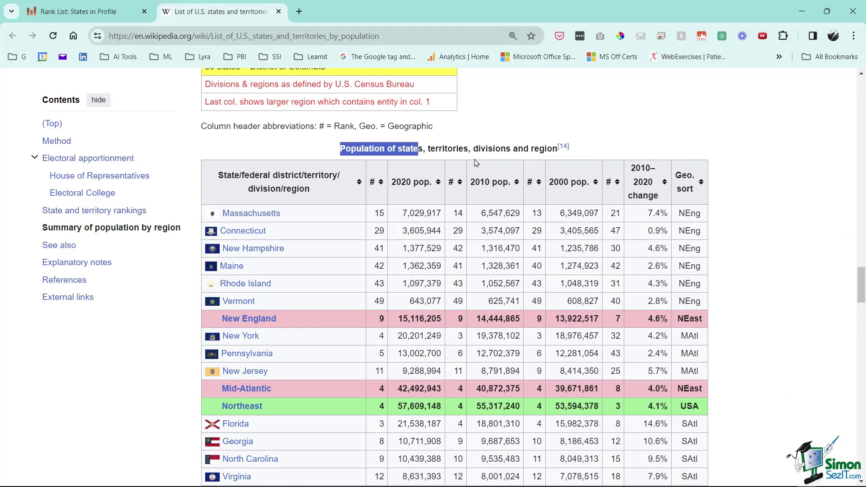
pyautogui.click(524, 152)
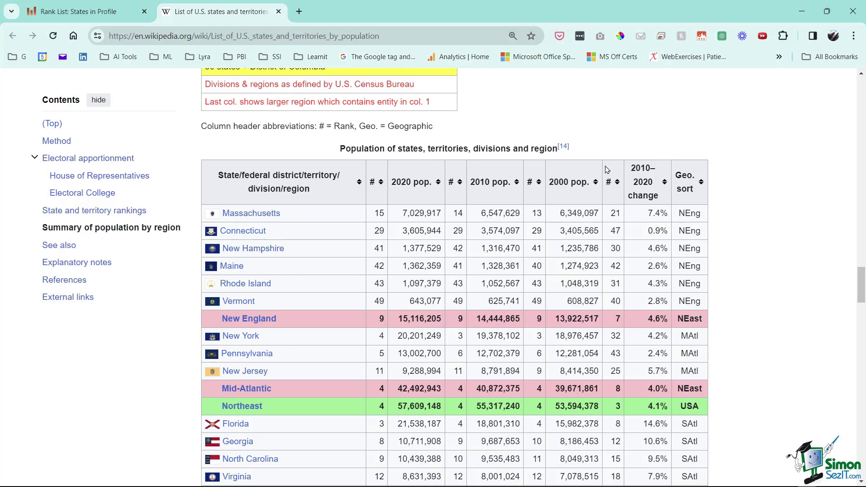
# Step: Copy the Wikipedia article's URL and return to Power Query Editor
pyautogui.click(216, 37)
pyautogui.rightClick(216, 37)
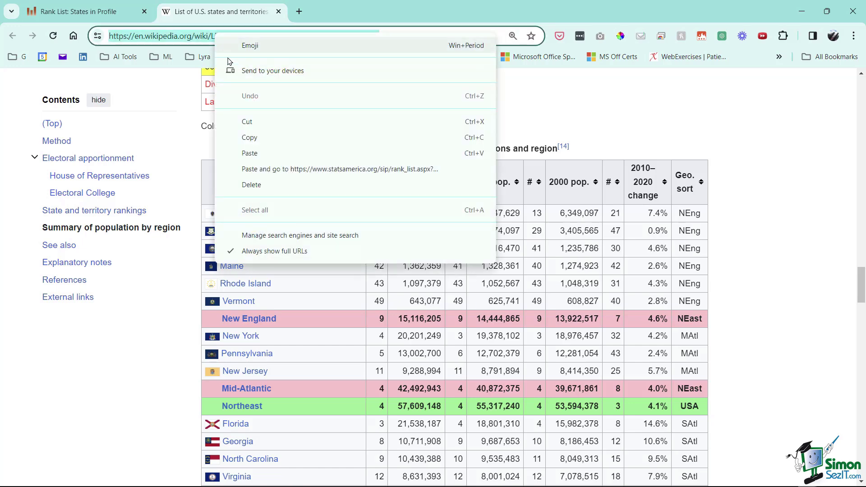
pyautogui.click(261, 139)
pyautogui.hotkey('alt', 'Tab')
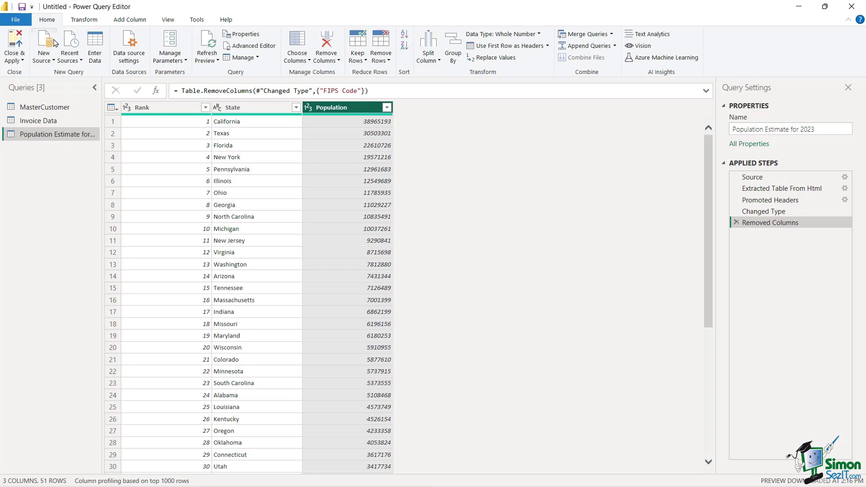
# Step: Add the pasted Wikipedia population URL as a new Web source using anonymous access
pyautogui.click(43, 62)
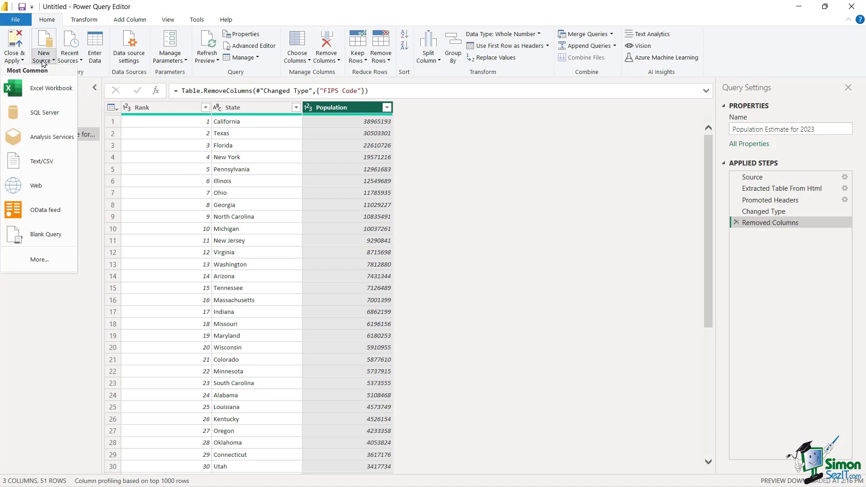
pyautogui.click(36, 188)
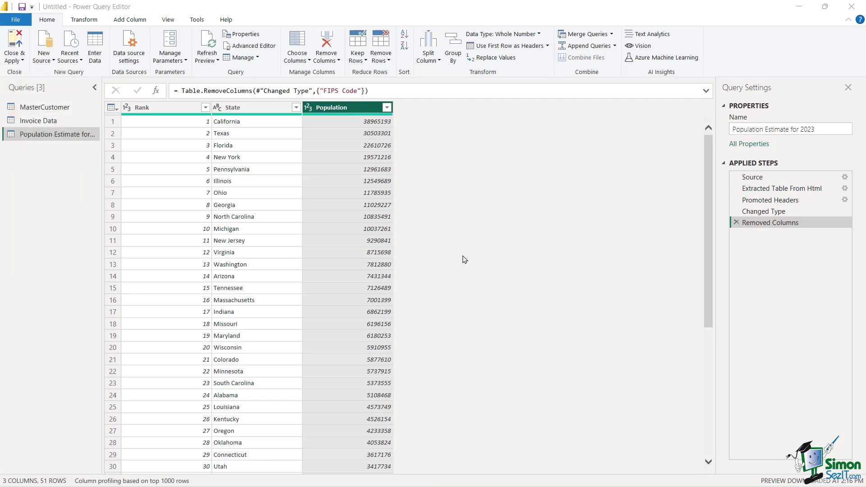
pyautogui.hotkey('ctrl', 'v')
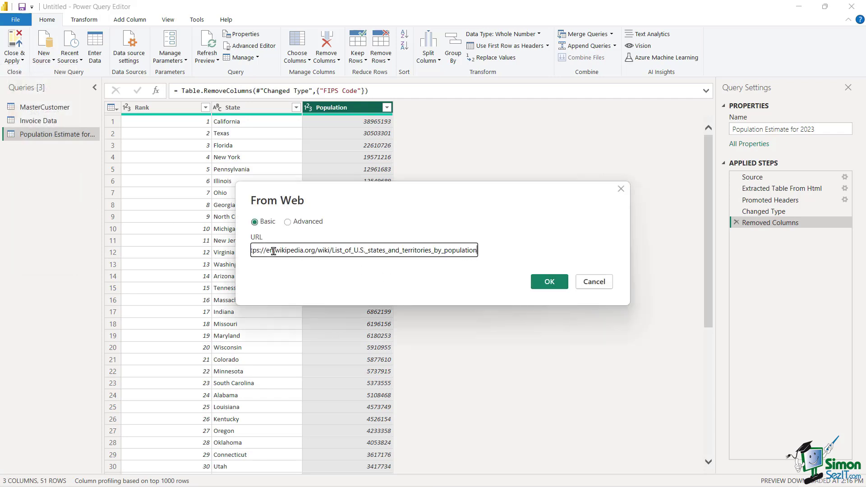
pyautogui.click(547, 282)
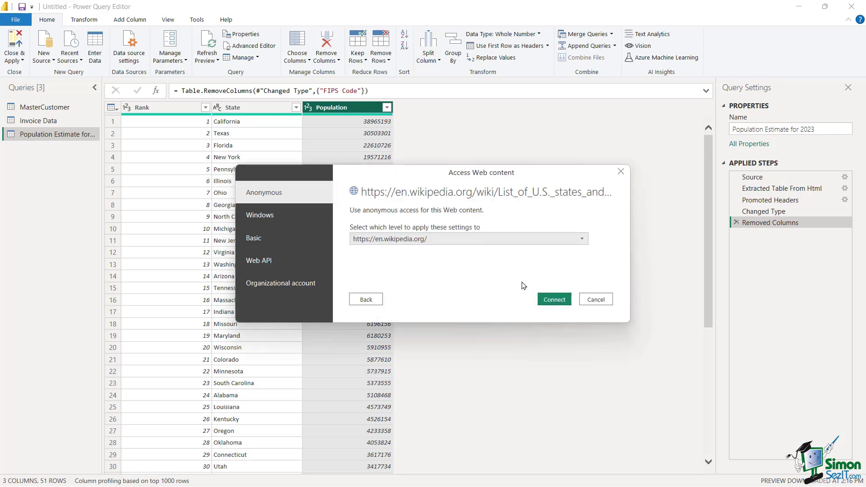
pyautogui.click(554, 299)
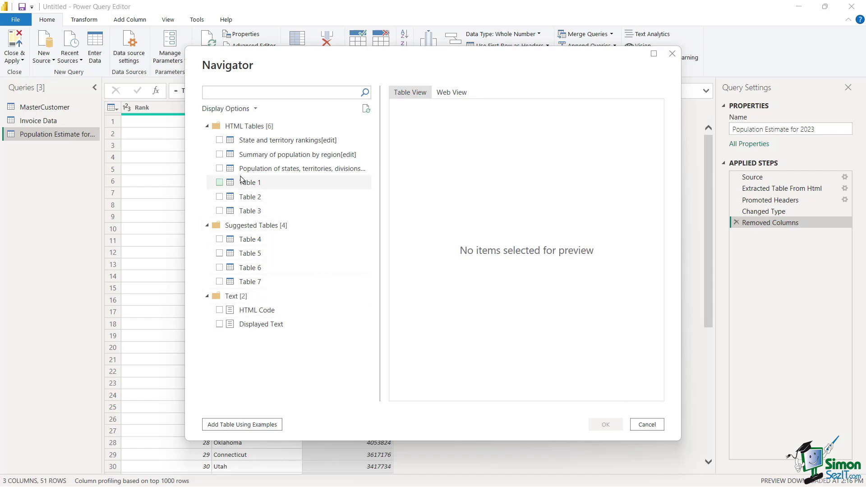
# Step: Preview the rankings and region summary tables, then load 'Population of states, territories, divisions and region'
pyautogui.click(220, 140)
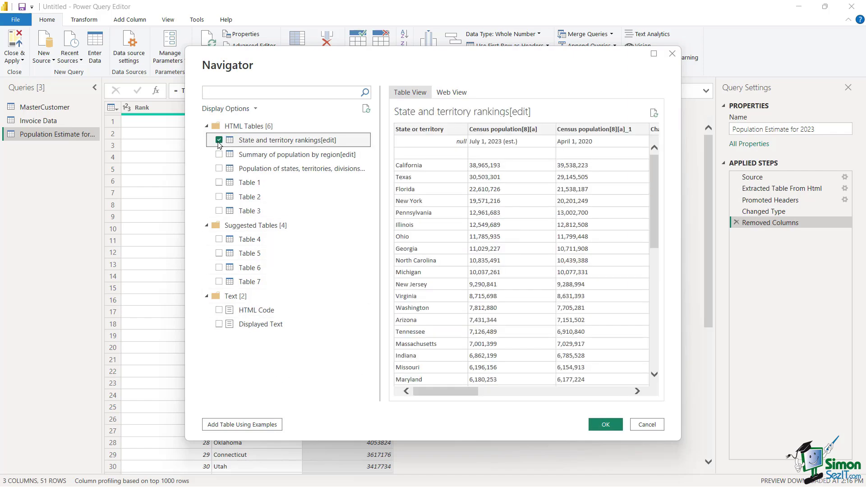
pyautogui.moveTo(651, 174); pyautogui.dragTo(664, 150)
pyautogui.click(220, 154)
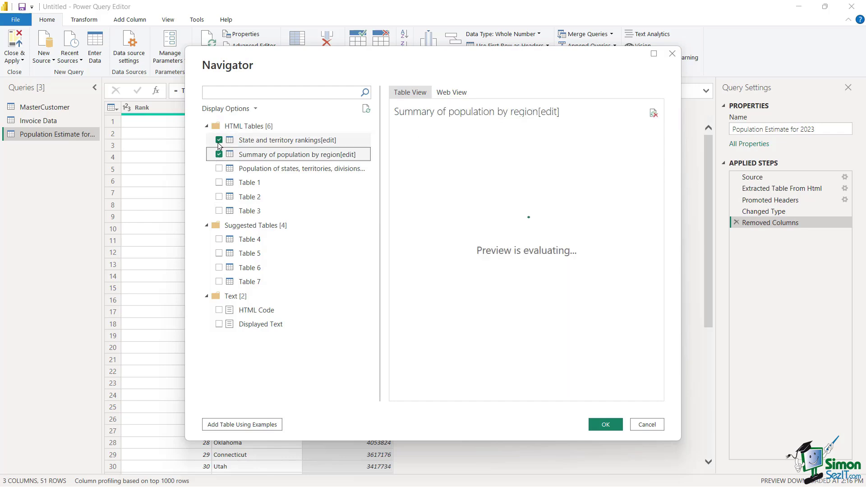
pyautogui.click(275, 155)
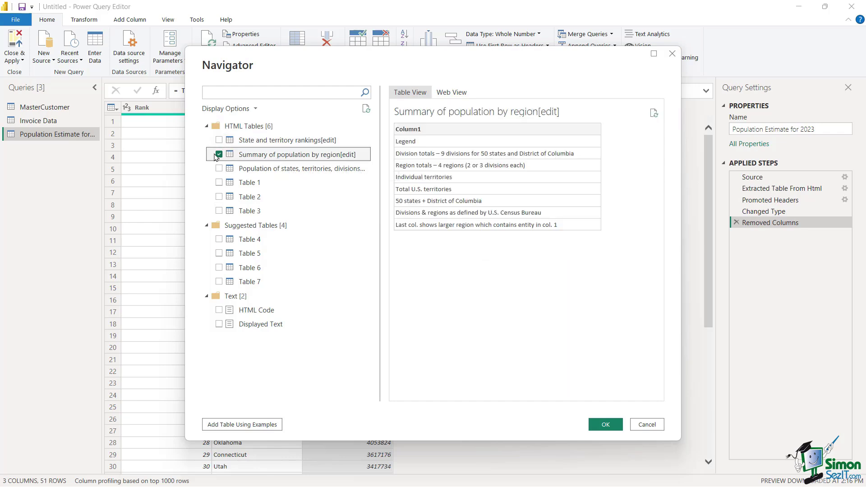
pyautogui.click(220, 154)
pyautogui.click(219, 168)
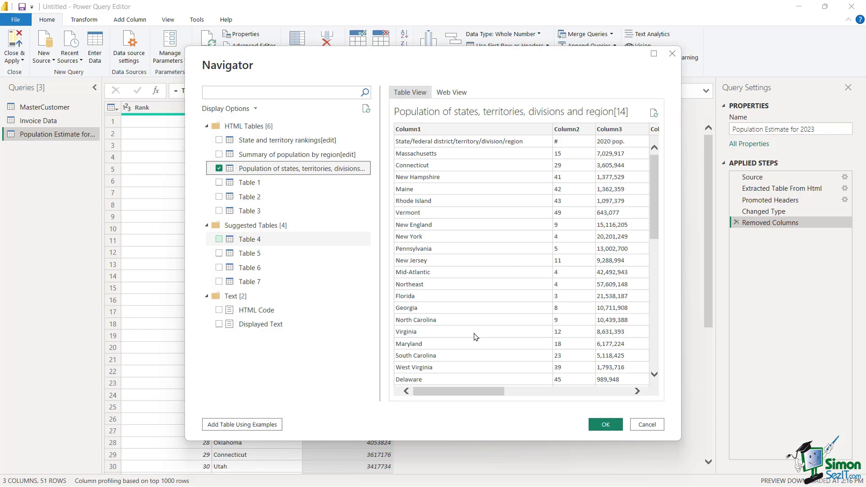
pyautogui.moveTo(496, 391); pyautogui.dragTo(429, 395)
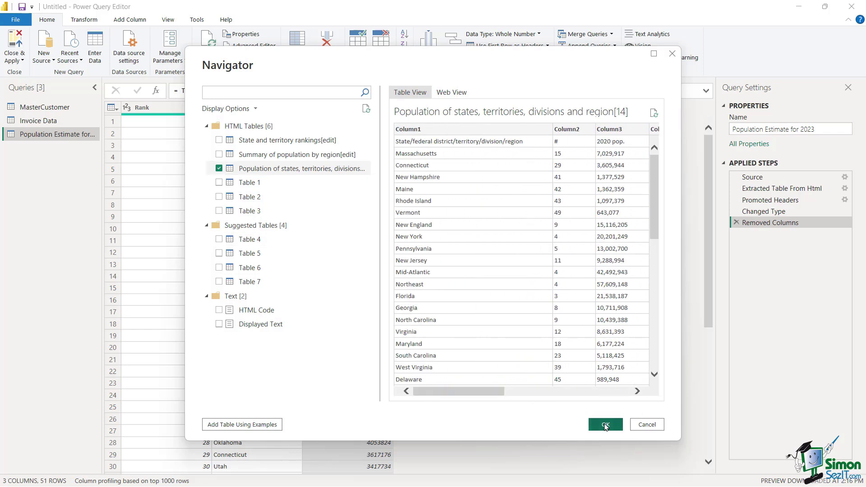
pyautogui.click(605, 424)
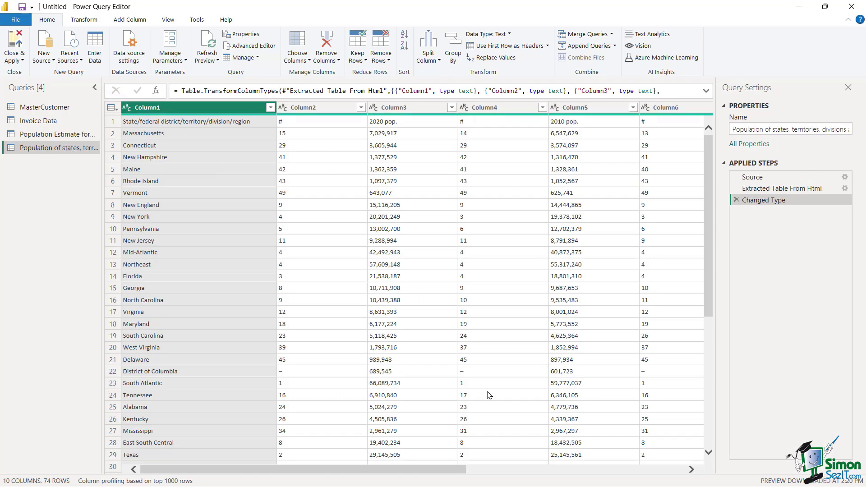
# Step: Promote the Wikipedia query's first row to headers like 2020 pop. and 2010 pop
pyautogui.moveTo(439, 472)
pyautogui.mouseDown()
pyautogui.moveTo(656, 471)
pyautogui.moveTo(448, 472)
pyautogui.mouseUp()
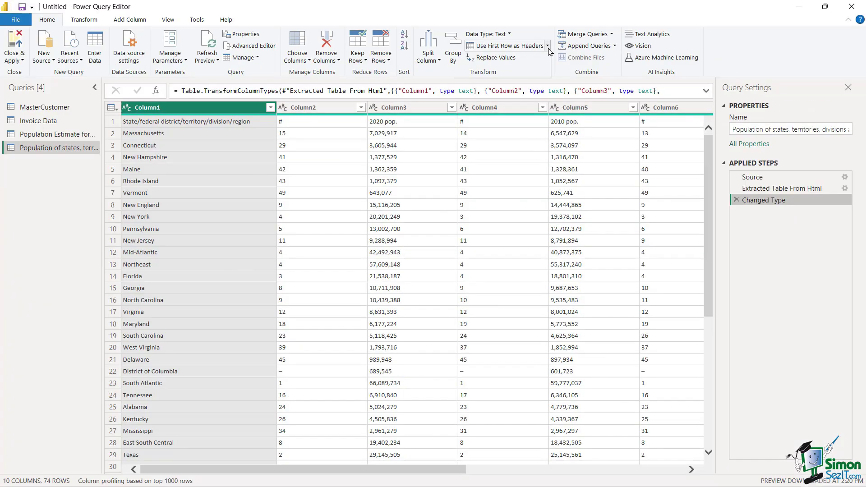
pyautogui.click(547, 46)
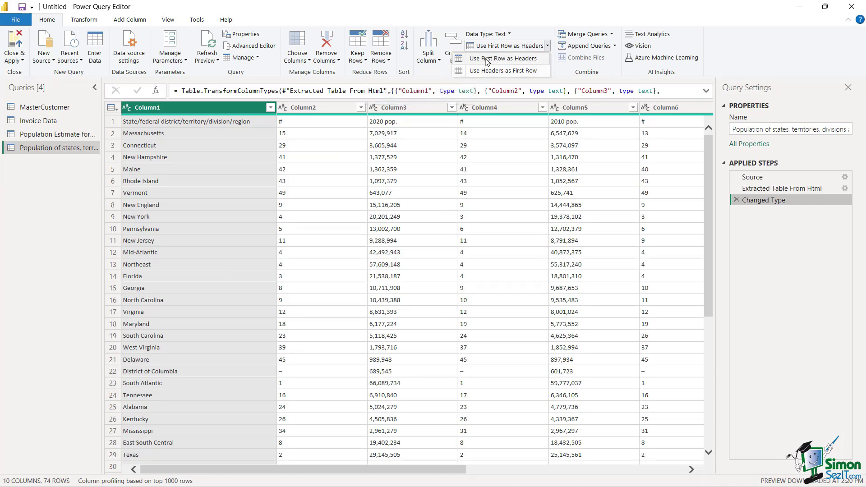
pyautogui.click(487, 59)
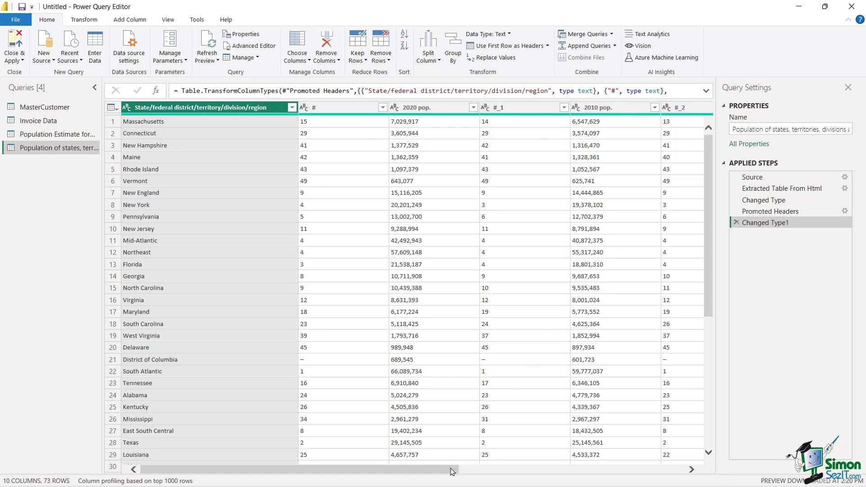
pyautogui.moveTo(453, 472); pyautogui.dragTo(129, 266)
# Step: Apply the query changes to load both population tables, then collapse Invoice Data and MasterCustomer
pyautogui.click(15, 61)
pyautogui.press('Escape')
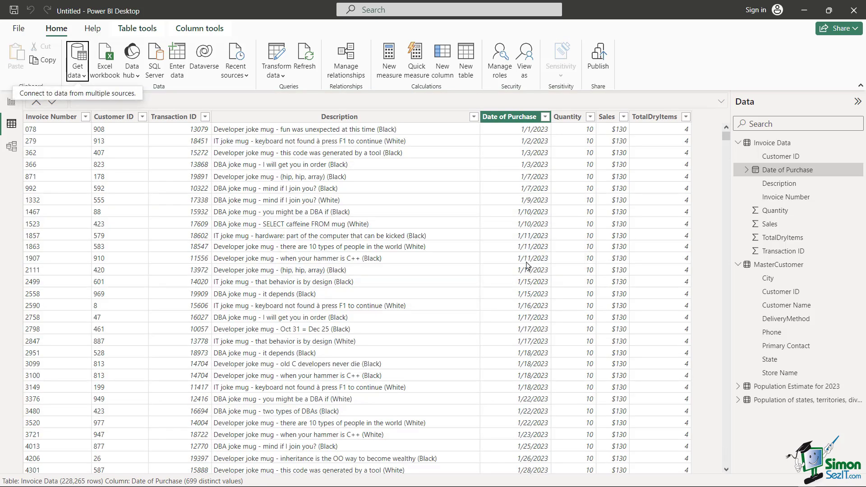
pyautogui.click(738, 143)
pyautogui.click(737, 156)
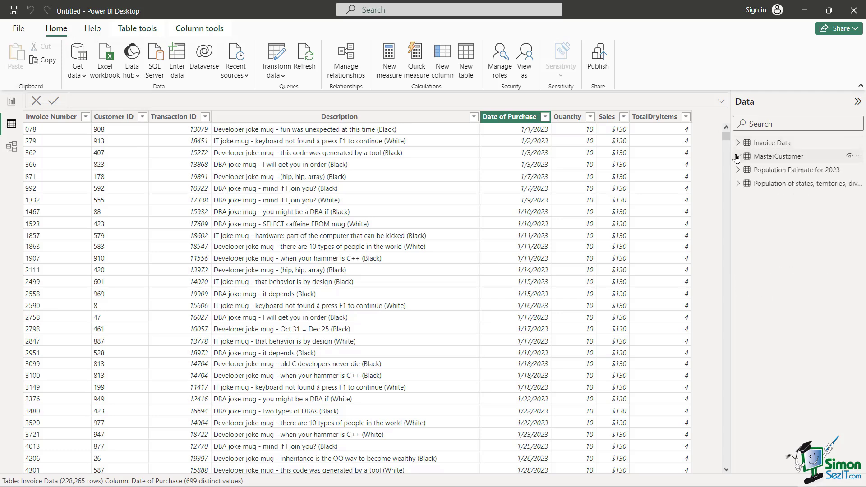
# Step: Delete the Population Estimate for 2023 table from the model, confirming the deletion
pyautogui.rightClick(769, 173)
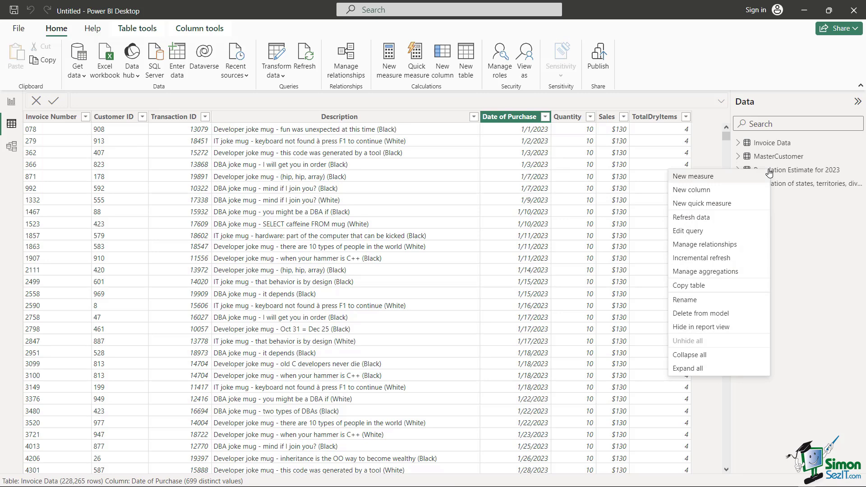
pyautogui.click(712, 313)
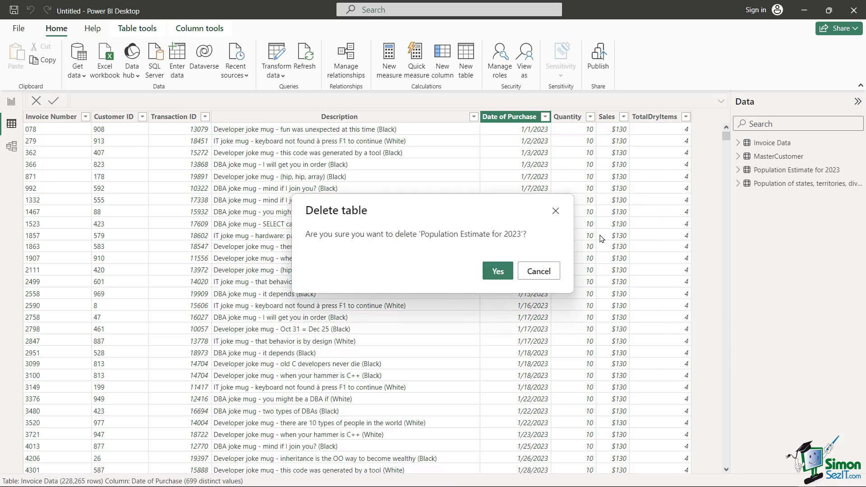
pyautogui.click(496, 271)
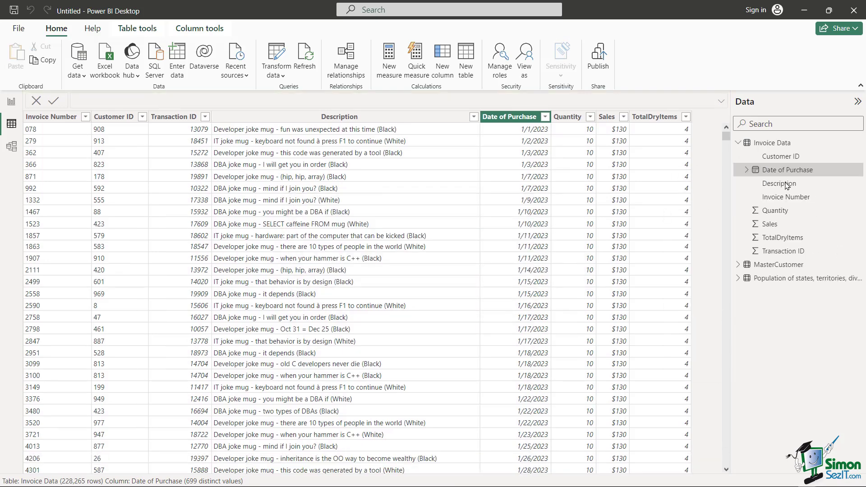